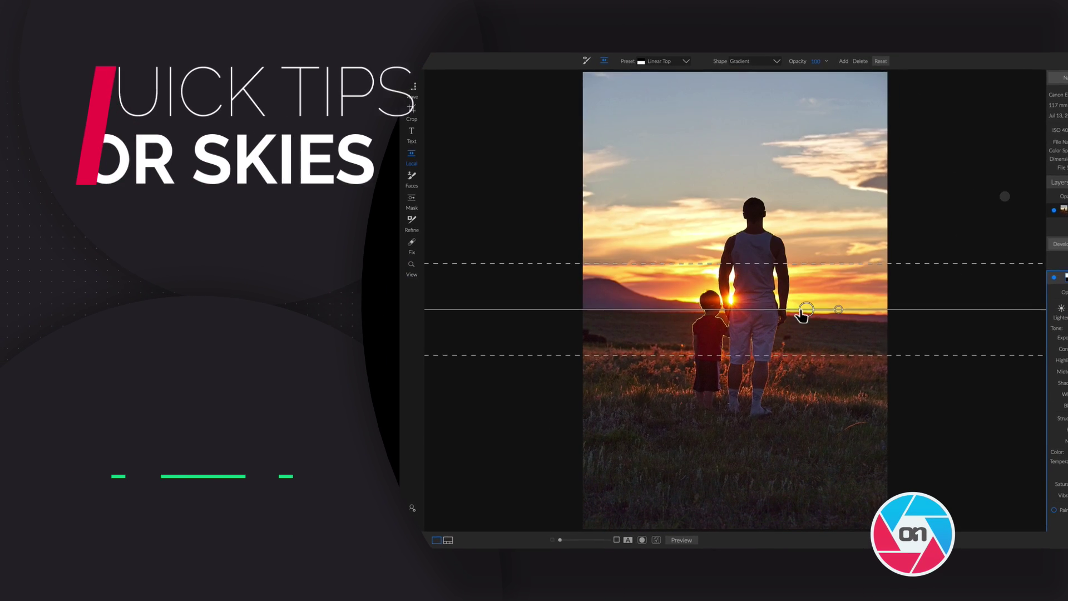
Open the DJI_0240.DNG lake-and-mountains photo in the Edit module.
{"action": "left_click", "coordinate": [863, 303]}
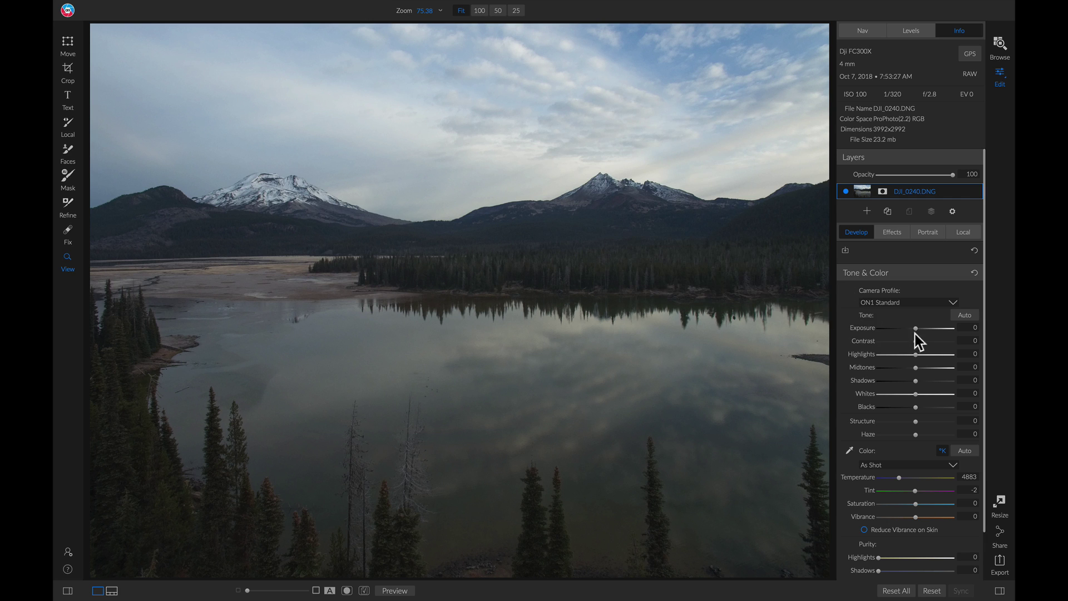
Set Exposure to -1.7 and Shadows to 78, then inspect the sky at 100%.
{"action": "left_click_drag", "start_coordinate": [915, 329], "coordinate": [902, 329]}
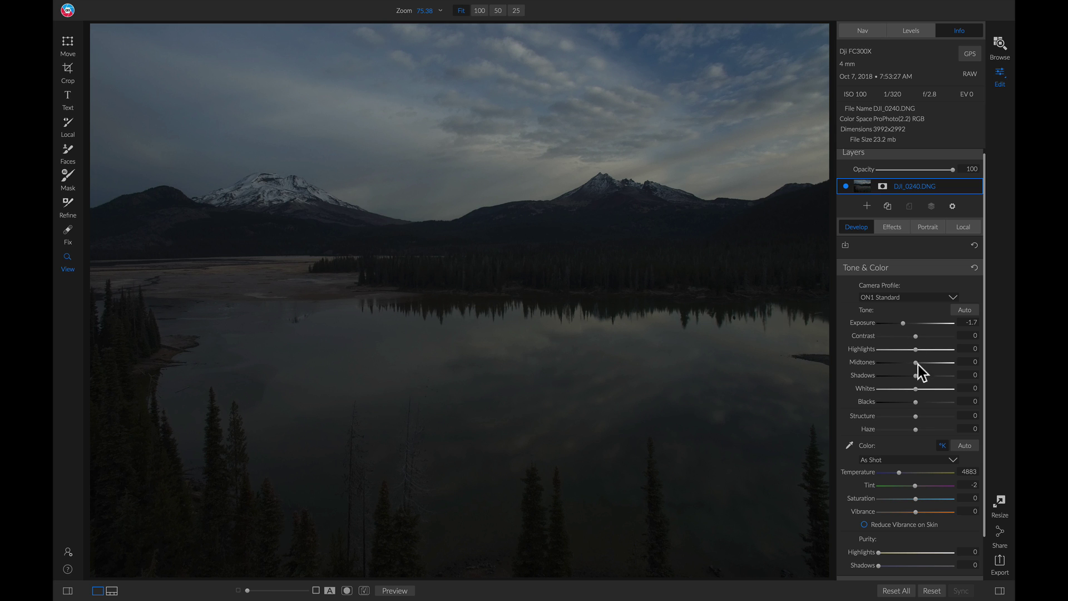
{"action": "left_click_drag", "start_coordinate": [916, 375], "coordinate": [944, 378]}
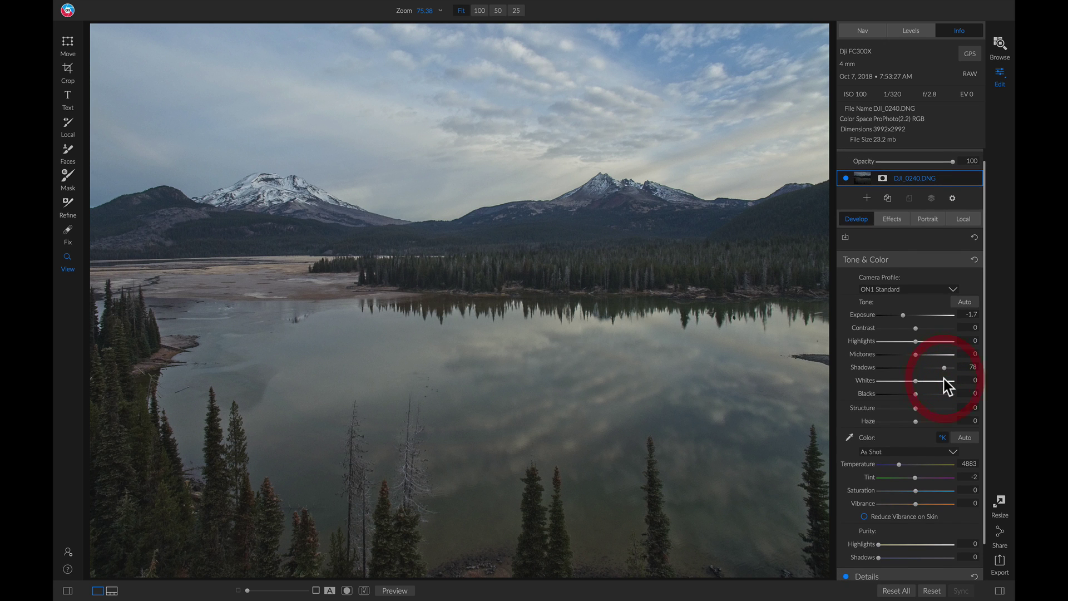
{"action": "left_click_drag", "start_coordinate": [628, 150], "coordinate": [534, 227]}
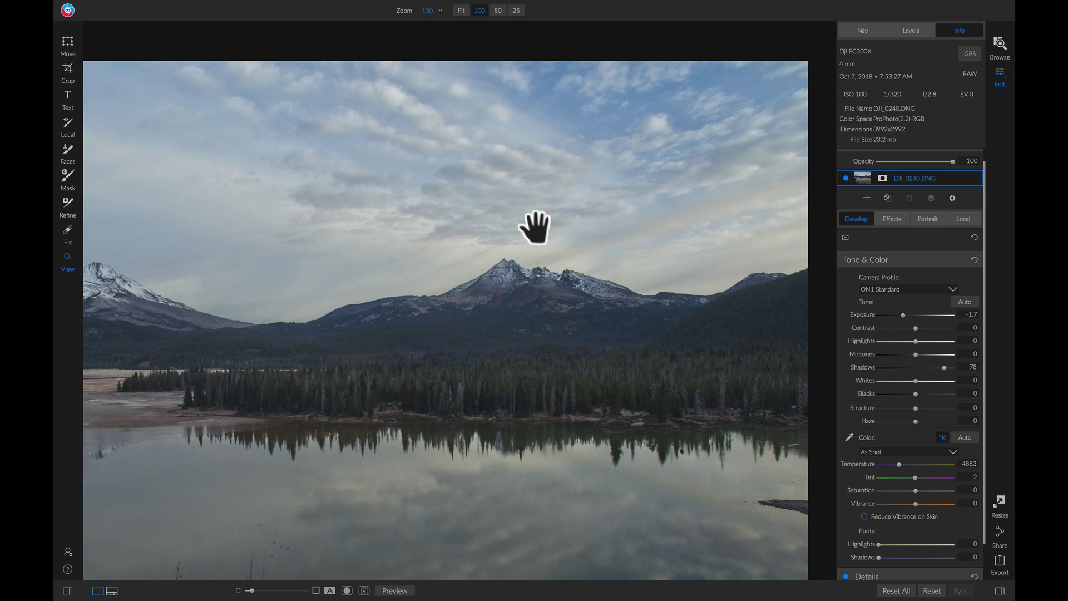
Compare with the original, raise Contrast to 31, then advance to the sunset photo 0J9A9237.CR2.
{"action": "key", "text": "backslash"}
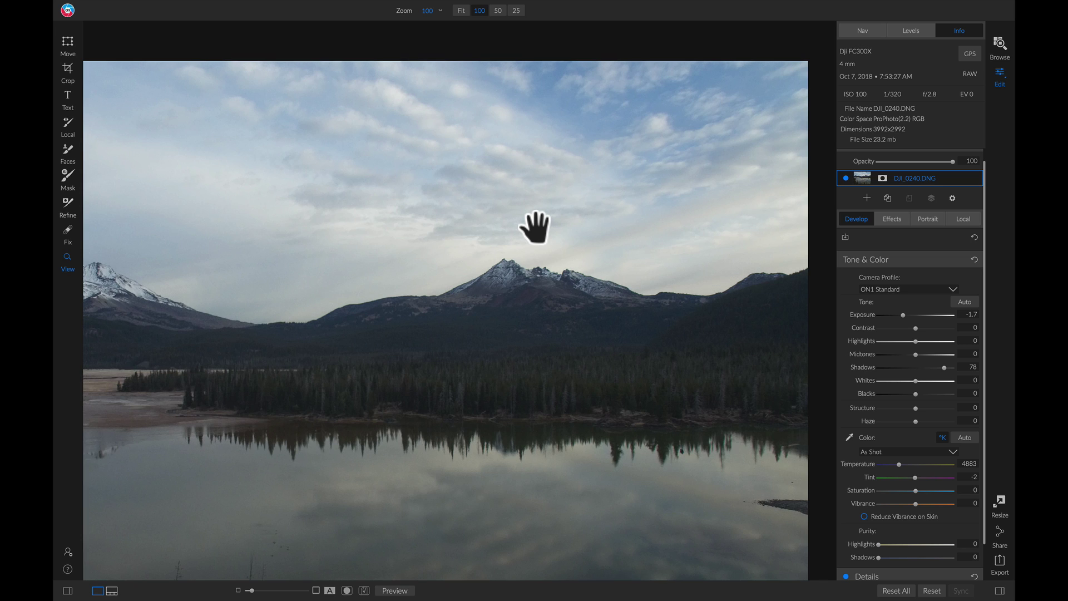
{"action": "key", "text": "backslash"}
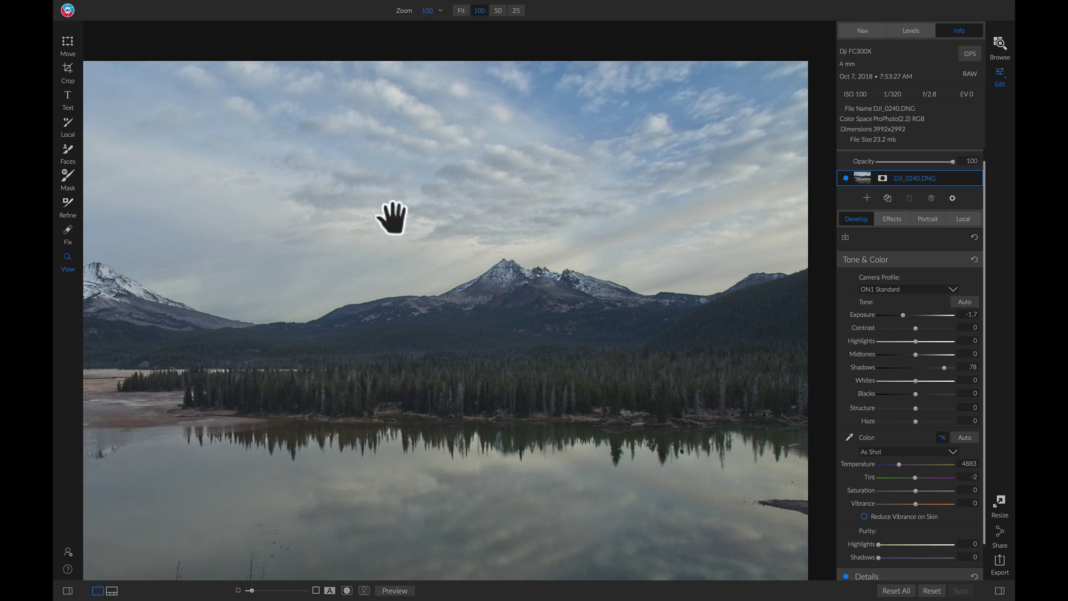
{"action": "left_click", "coordinate": [462, 221]}
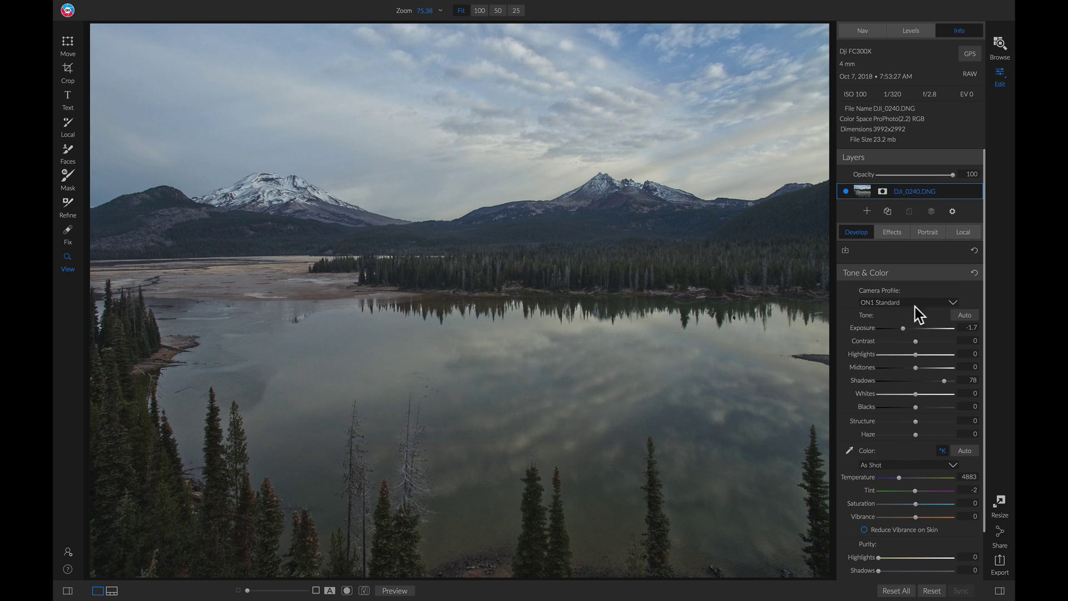
{"action": "left_click_drag", "start_coordinate": [916, 343], "coordinate": [927, 343]}
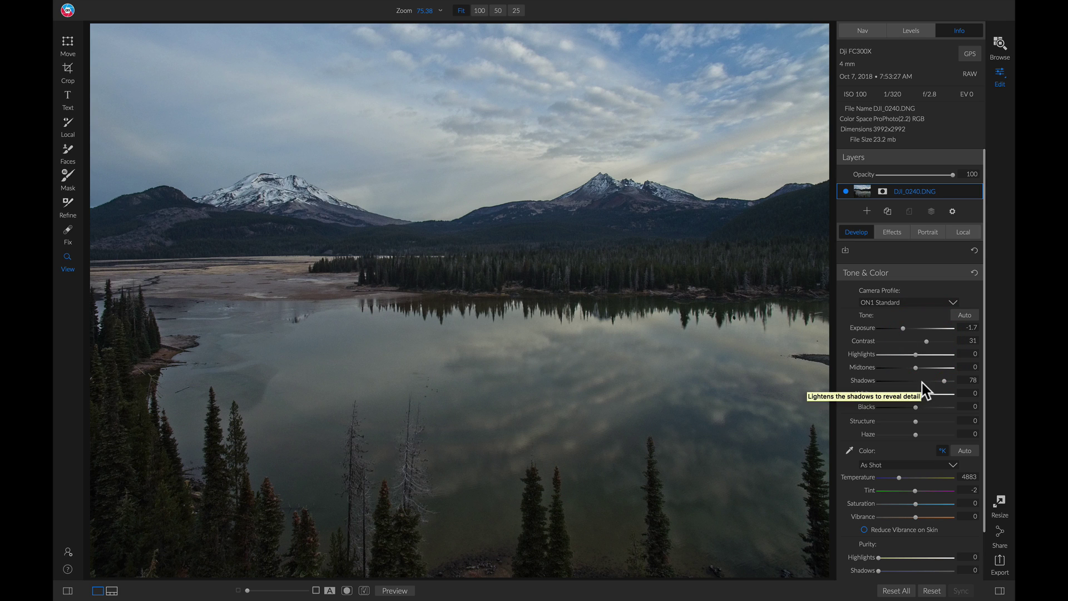
{"action": "key", "text": "backslash"}
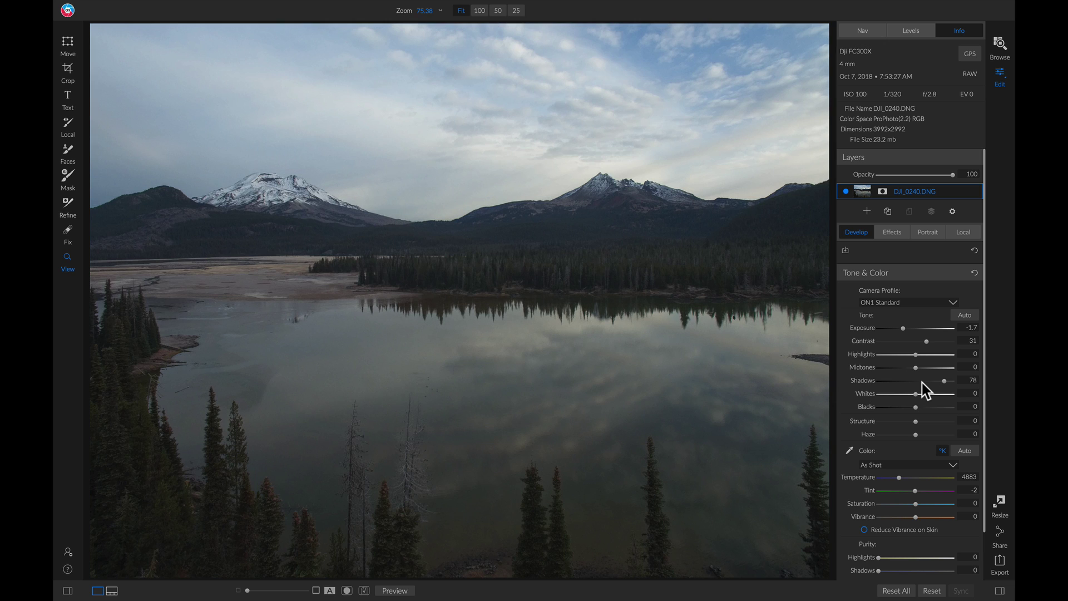
{"action": "key", "text": "Right"}
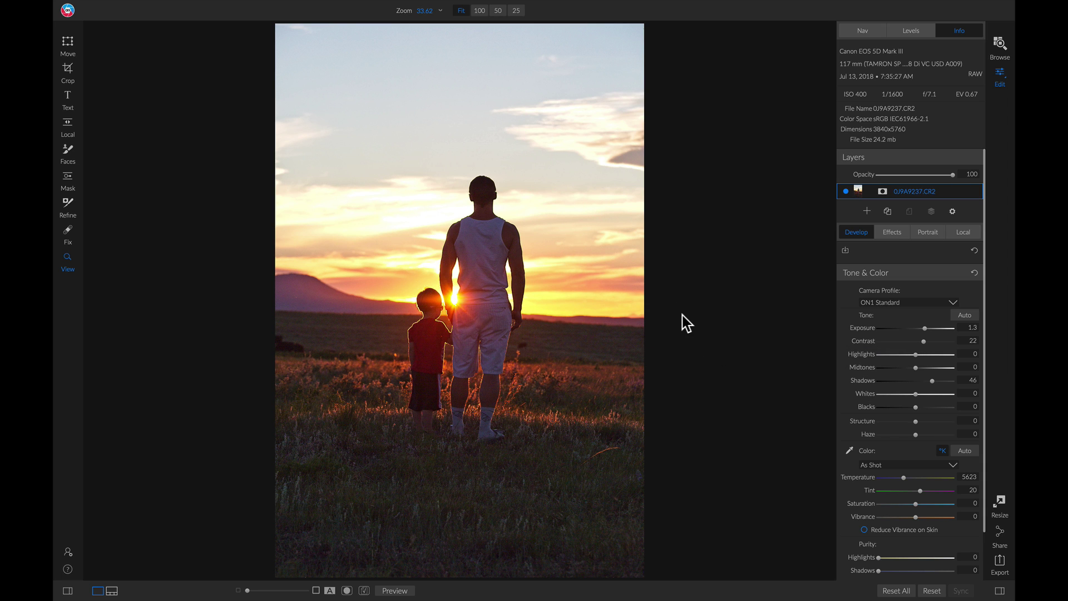
{"action": "key", "text": "backslash"}
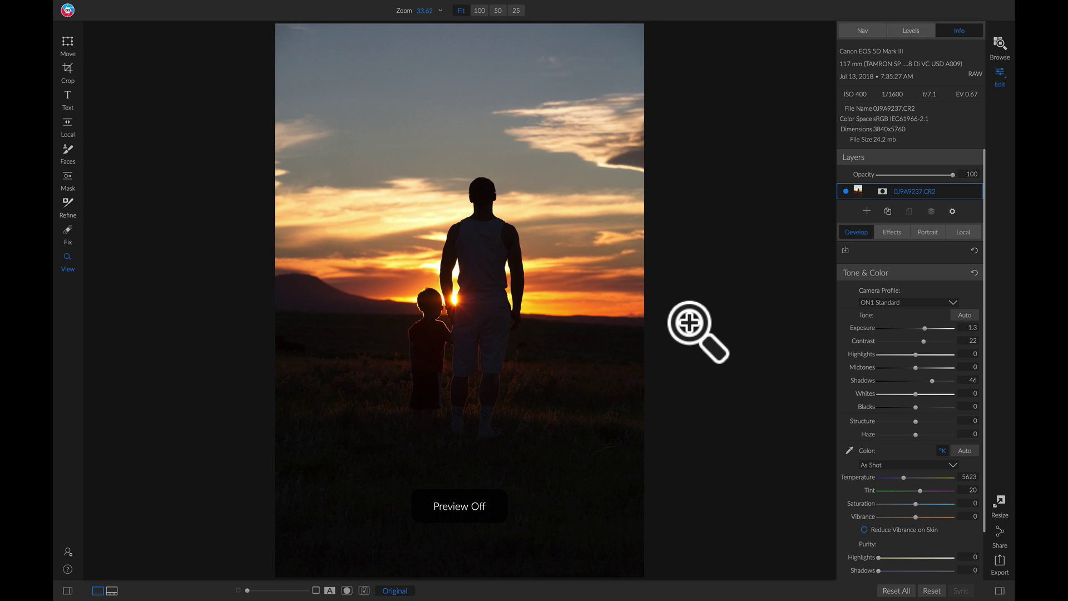
{"action": "key", "text": "backslash"}
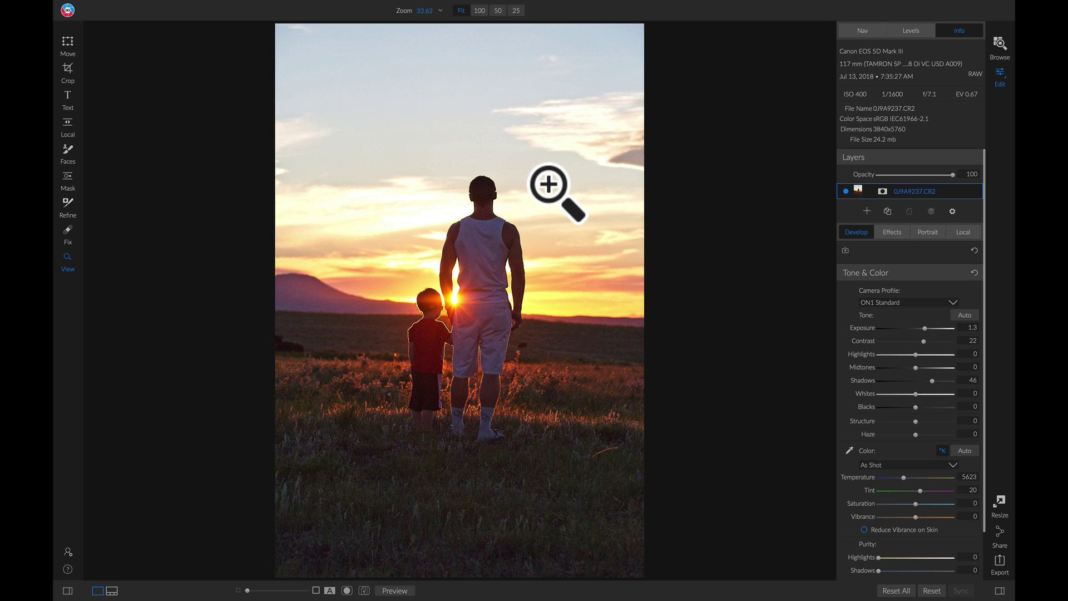
Add a Darken local adjustment with a gradient mask placed along the horizon.
{"action": "left_click", "coordinate": [964, 232]}
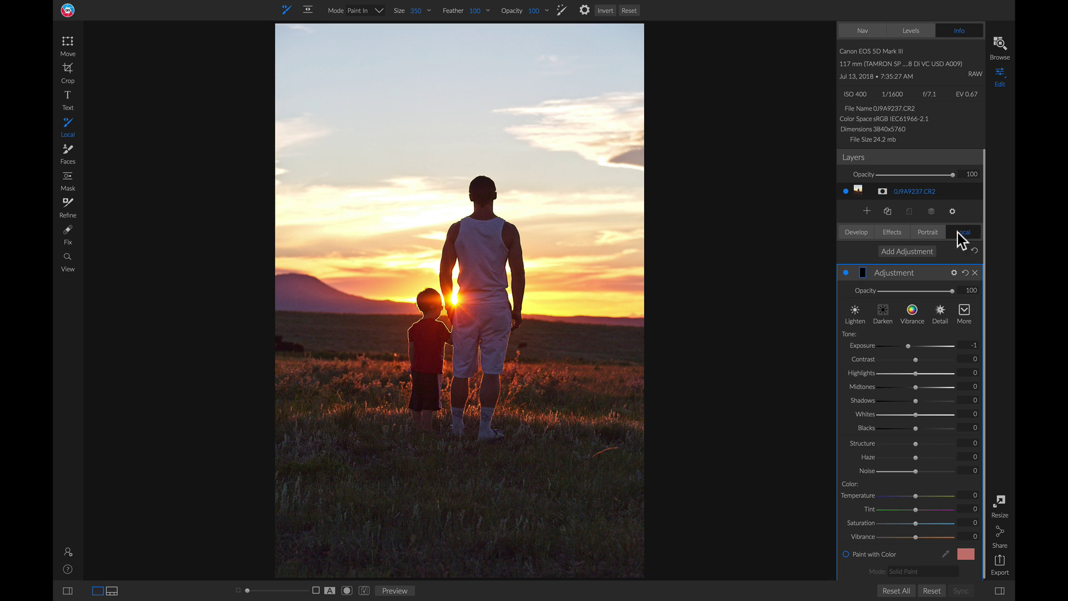
{"action": "left_click", "coordinate": [885, 315]}
{"action": "left_click", "coordinate": [307, 9]}
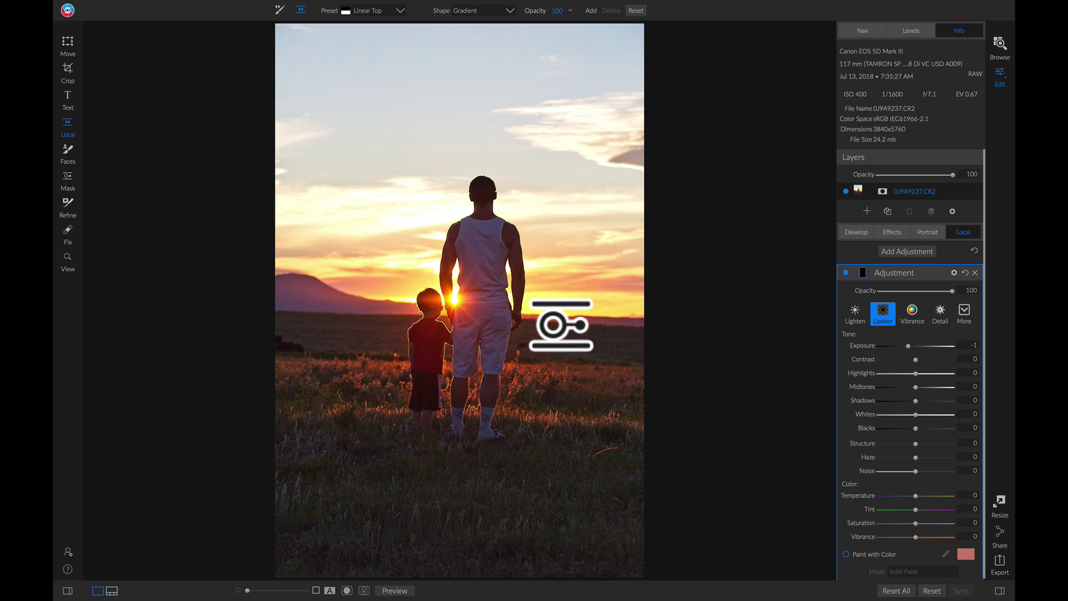
{"action": "left_click", "coordinate": [548, 311]}
{"action": "left_click_drag", "start_coordinate": [553, 310], "coordinate": [543, 311]}
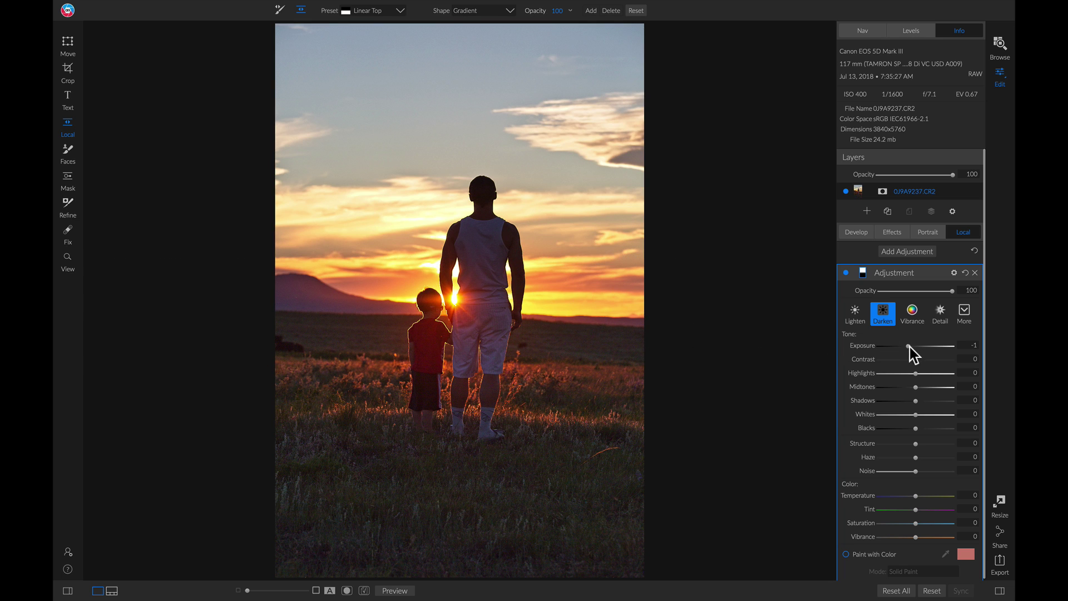
Lower the local adjustment's Exposure to -1.7 and toggle it off and on to compare.
{"action": "left_click_drag", "start_coordinate": [907, 346], "coordinate": [902, 350]}
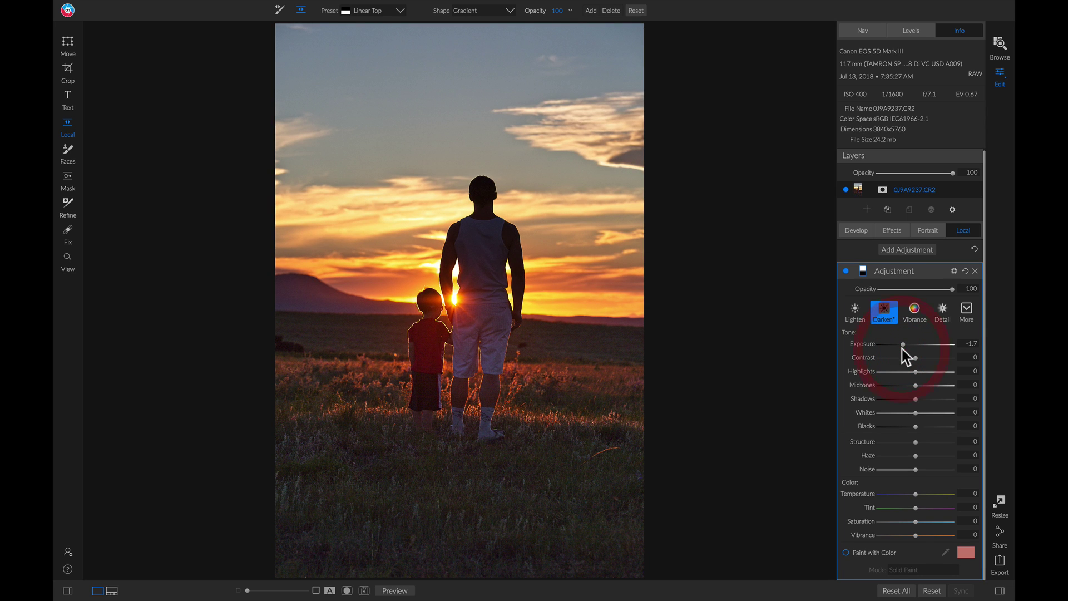
{"action": "left_click", "coordinate": [845, 272]}
{"action": "left_click", "coordinate": [845, 272]}
{"action": "mouse_move", "coordinate": [634, 254]}
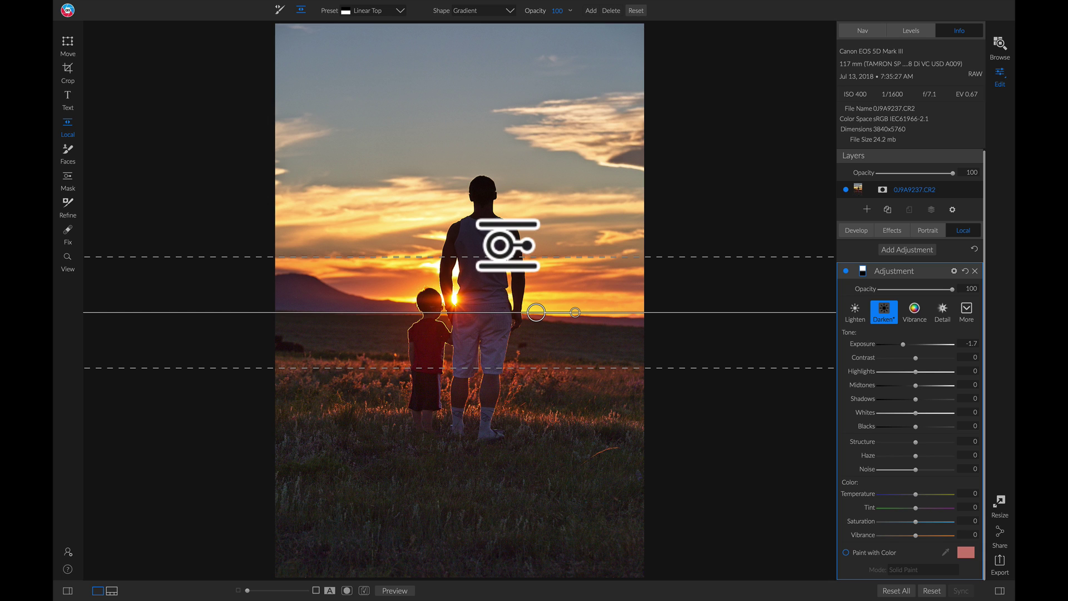
Paint the sky darkening out of the man's head, then toggle the adjustment to compare.
{"action": "key", "text": "k"}
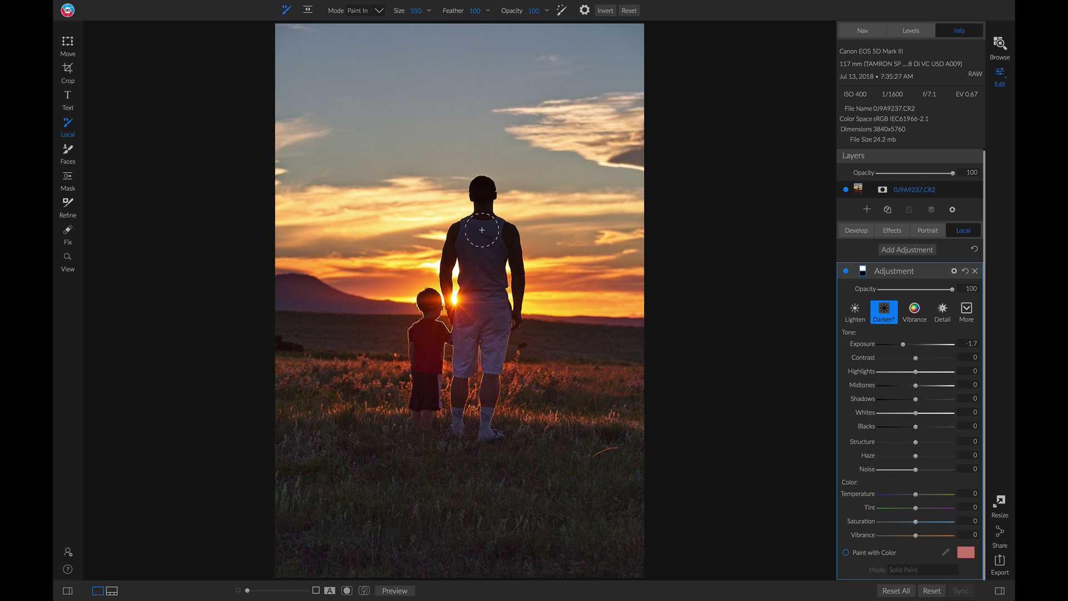
{"action": "key", "text": "alt"}
{"action": "mouse_move", "coordinate": [480, 193]}
{"action": "left_mouse_down"}
{"action": "mouse_move", "coordinate": [478, 239]}
{"action": "mouse_move", "coordinate": [476, 221]}
{"action": "mouse_move", "coordinate": [443, 267]}
{"action": "mouse_move", "coordinate": [456, 243]}
{"action": "mouse_move", "coordinate": [488, 233]}
{"action": "mouse_move", "coordinate": [486, 268]}
{"action": "mouse_move", "coordinate": [511, 219]}
{"action": "mouse_move", "coordinate": [518, 303]}
{"action": "mouse_move", "coordinate": [510, 236]}
{"action": "mouse_move", "coordinate": [478, 309]}
{"action": "mouse_move", "coordinate": [450, 243]}
{"action": "left_mouse_up"}
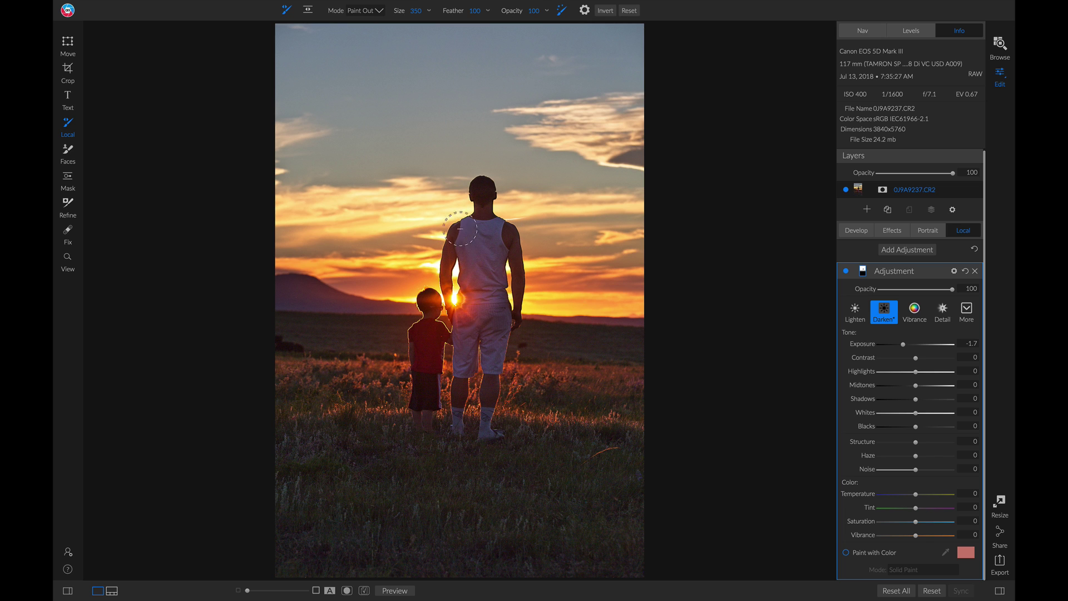
{"action": "left_click", "coordinate": [846, 271]}
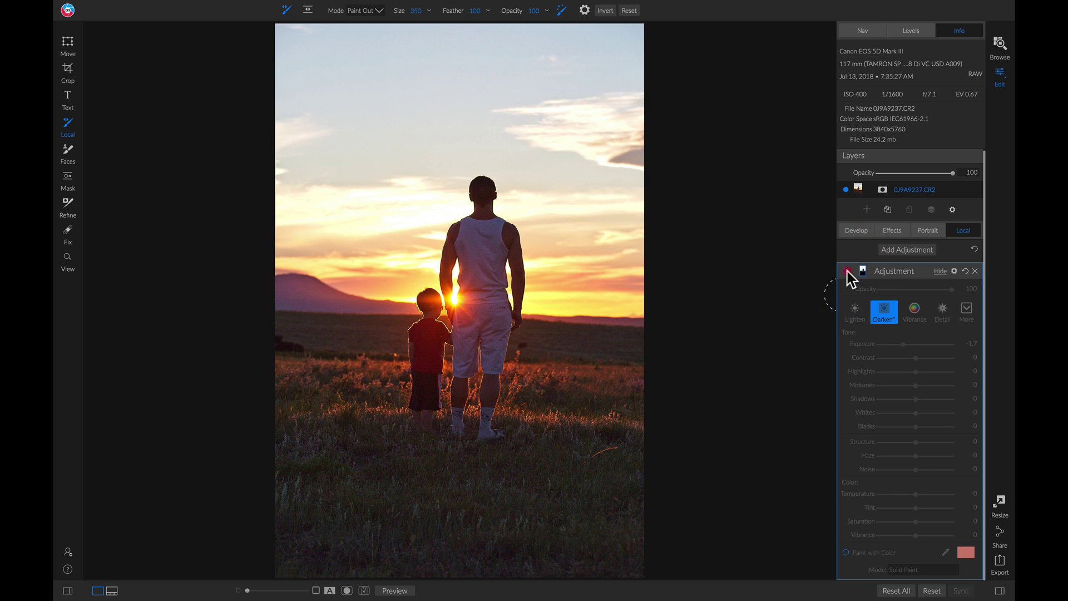
{"action": "left_click", "coordinate": [846, 271]}
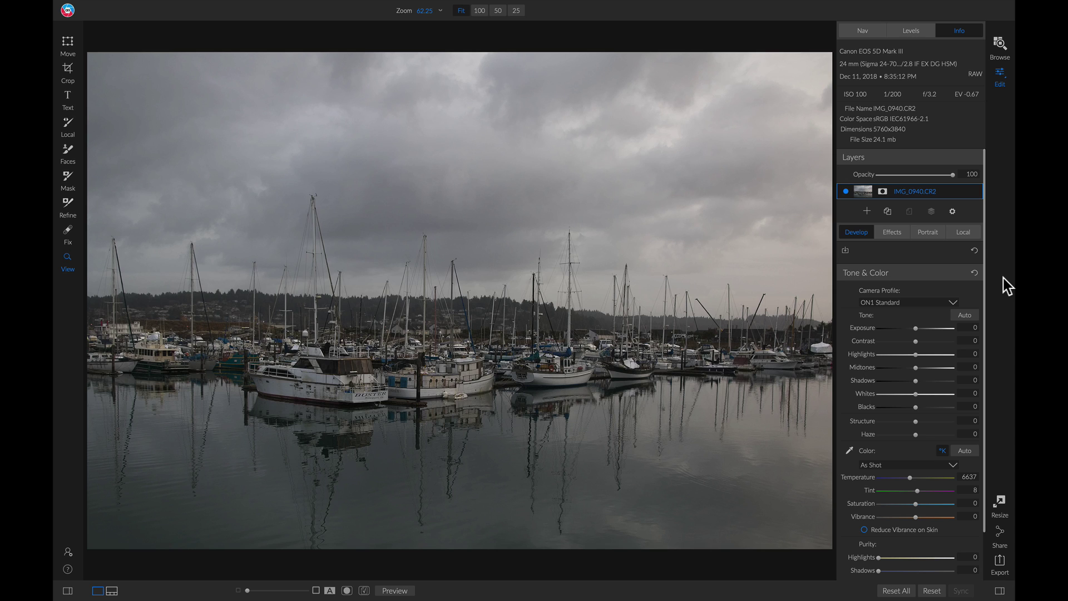
Add a local adjustment with Paint with Color on, Classic mode and a deep orange tint.
{"action": "left_click", "coordinate": [973, 234]}
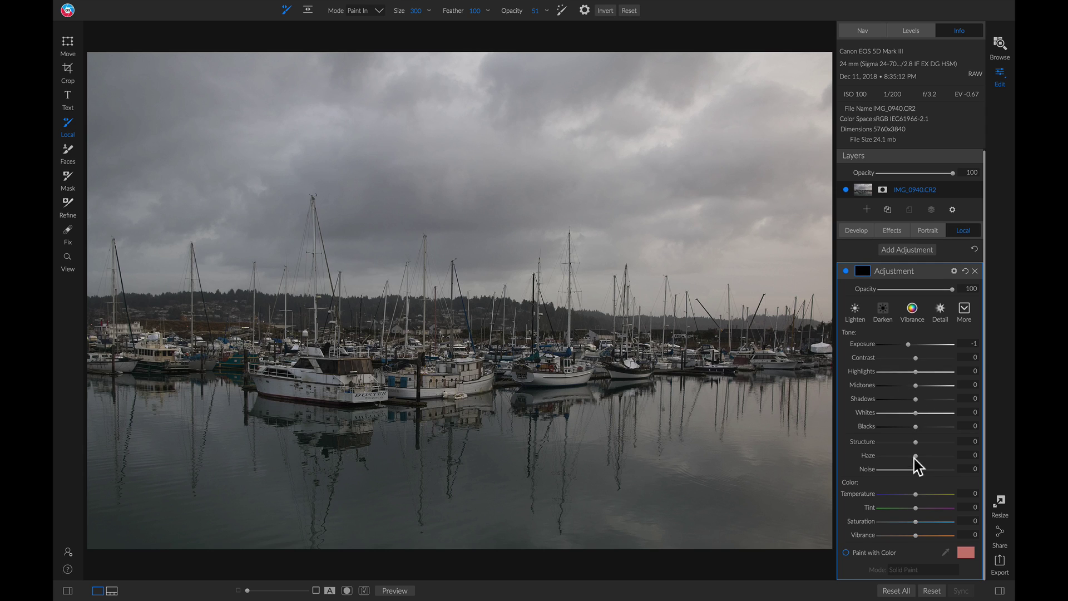
{"action": "left_click", "coordinate": [847, 552]}
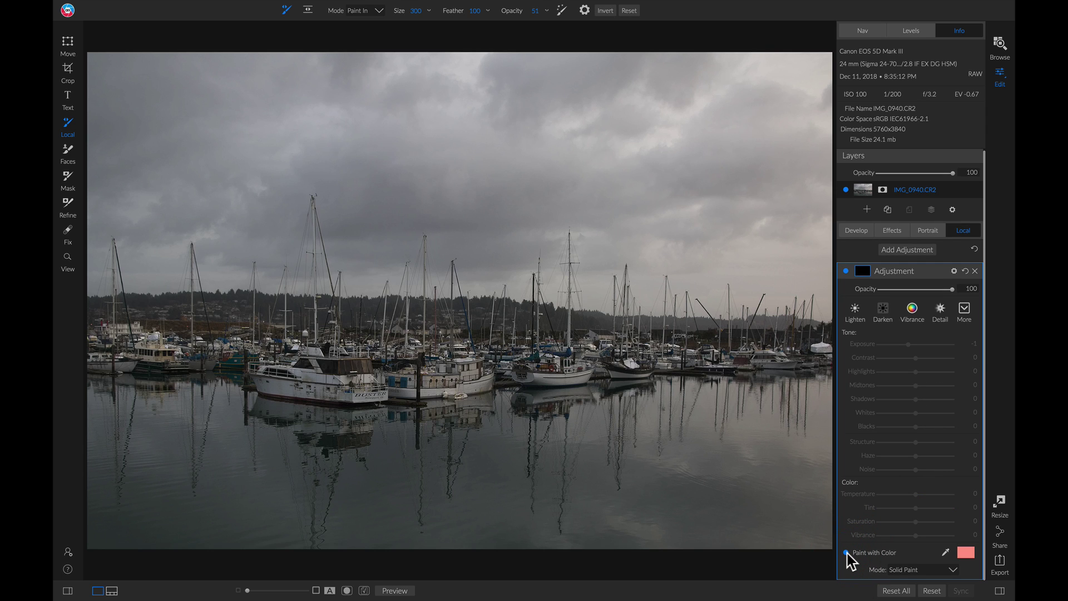
{"action": "left_click", "coordinate": [907, 568]}
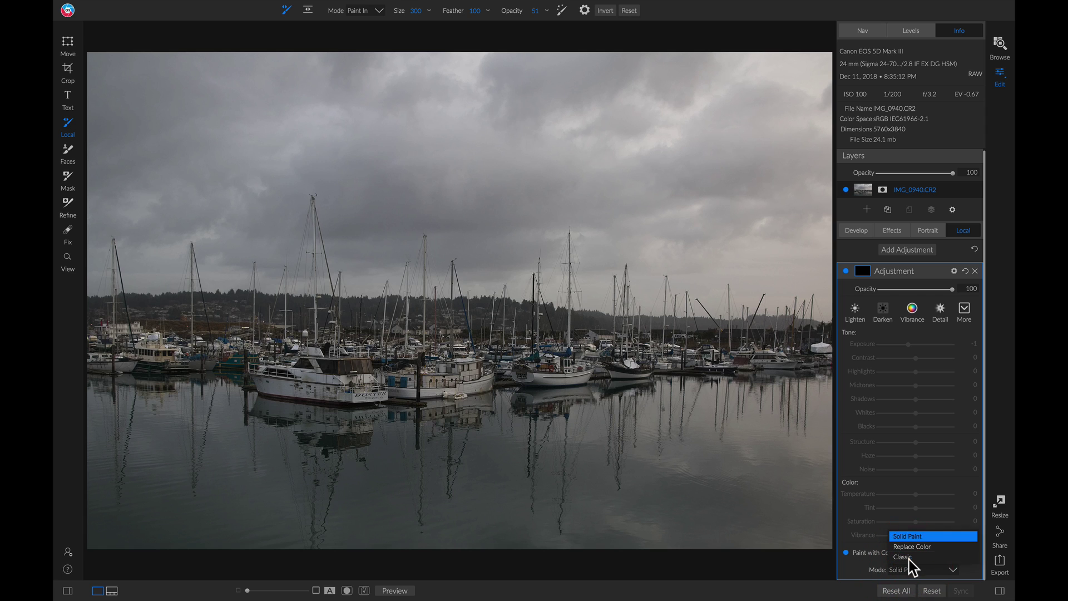
{"action": "left_click", "coordinate": [911, 558]}
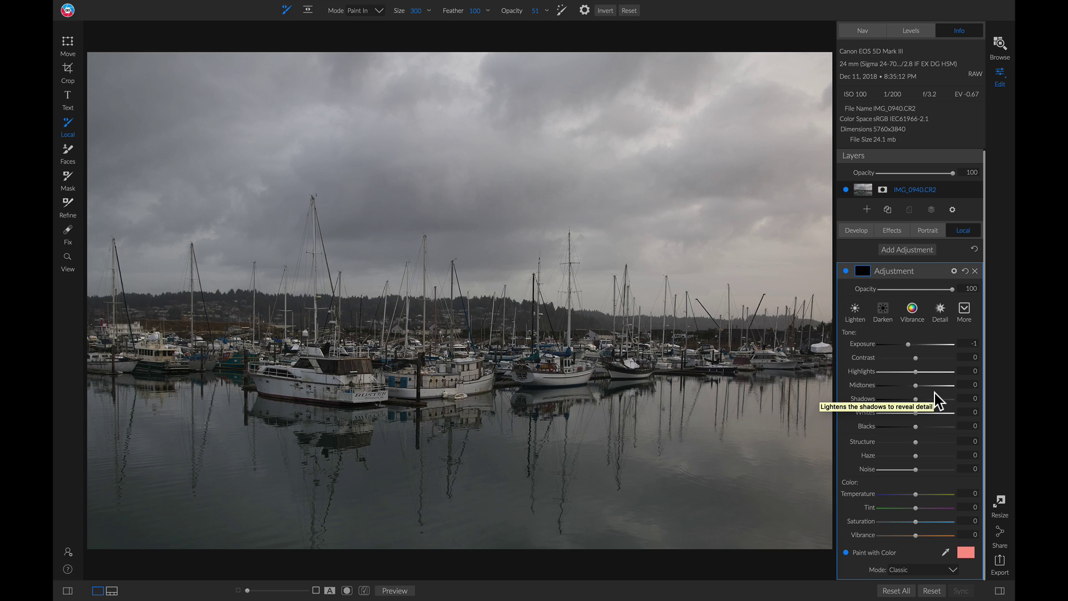
{"action": "left_click", "coordinate": [966, 553]}
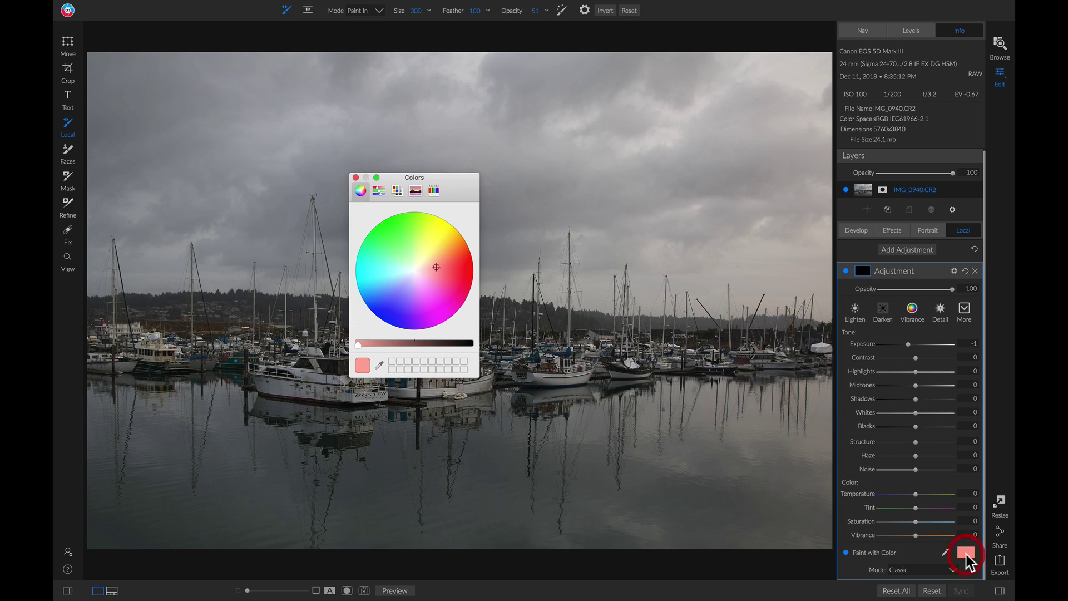
{"action": "left_click_drag", "start_coordinate": [435, 263], "coordinate": [441, 255]}
{"action": "left_click", "coordinate": [462, 236]}
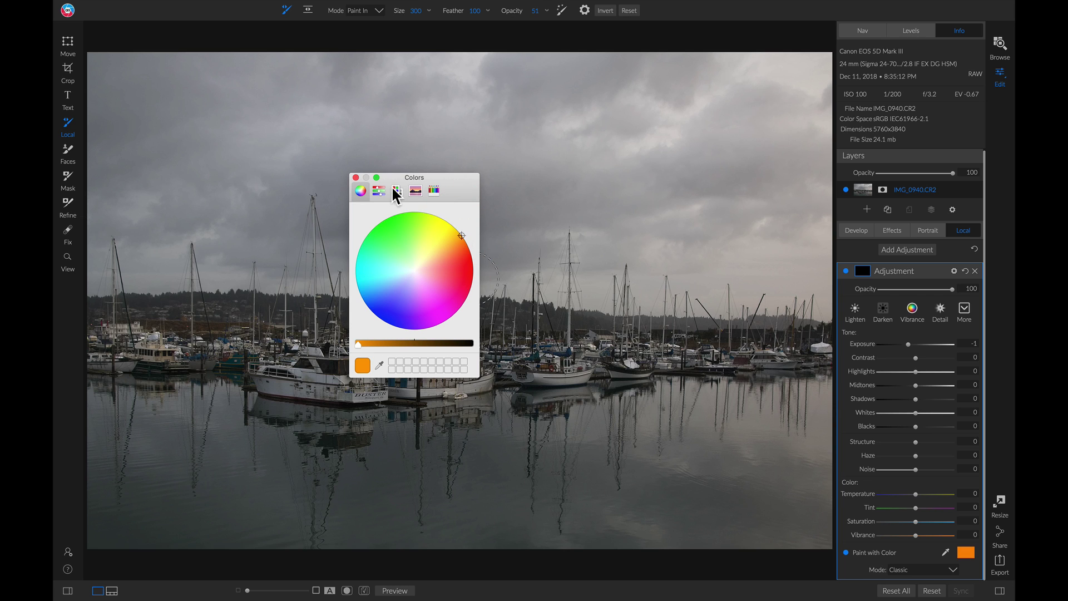
{"action": "left_click", "coordinate": [356, 177]}
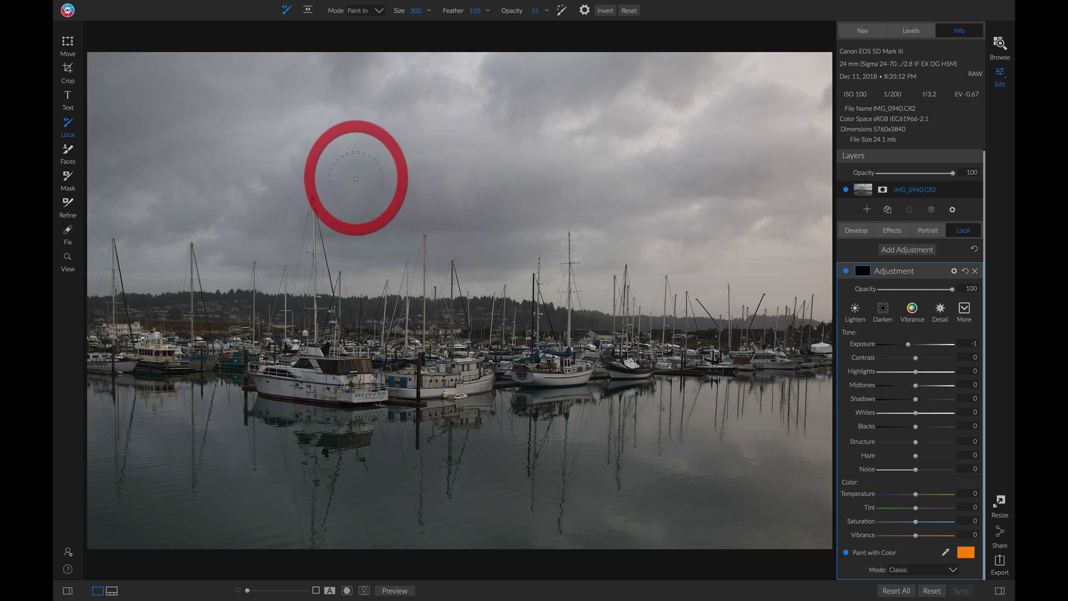
Place a diagonal, widely feathered gradient high over the sky and set opacity to 80.
{"action": "left_click", "coordinate": [308, 10]}
{"action": "left_click", "coordinate": [629, 316]}
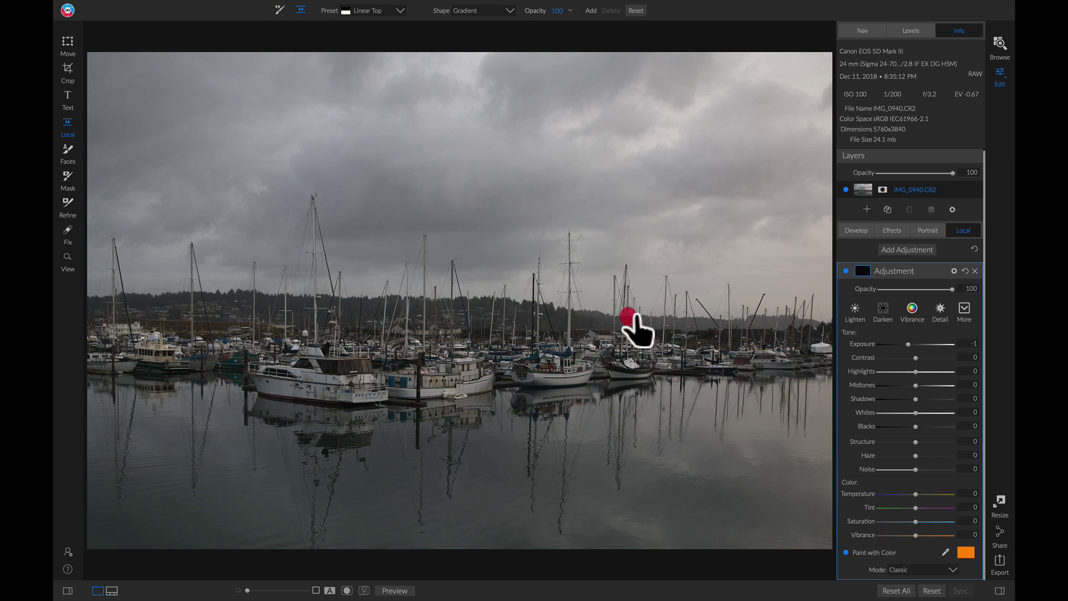
{"action": "left_click_drag", "start_coordinate": [665, 316], "coordinate": [676, 347]}
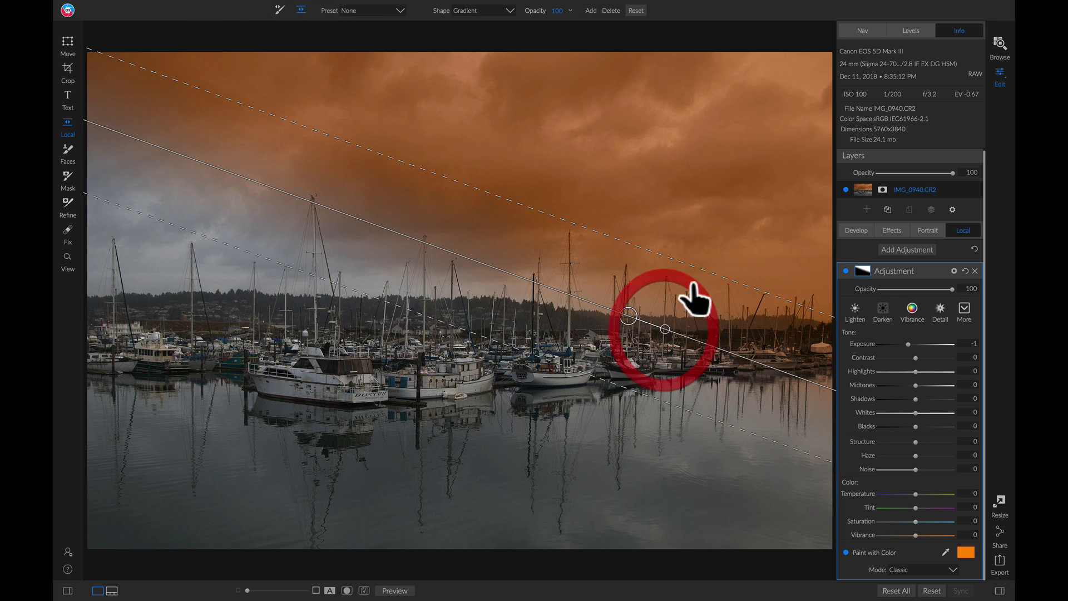
{"action": "left_click_drag", "start_coordinate": [698, 274], "coordinate": [761, 186]}
{"action": "left_click_drag", "start_coordinate": [628, 315], "coordinate": [582, 280]}
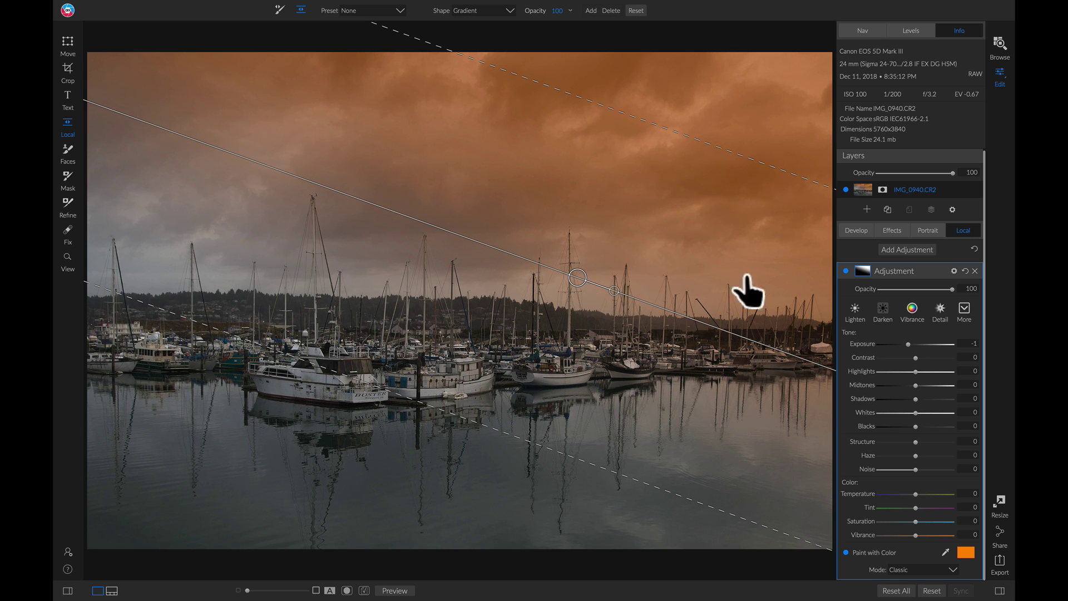
{"action": "left_click_drag", "start_coordinate": [954, 290], "coordinate": [926, 291]}
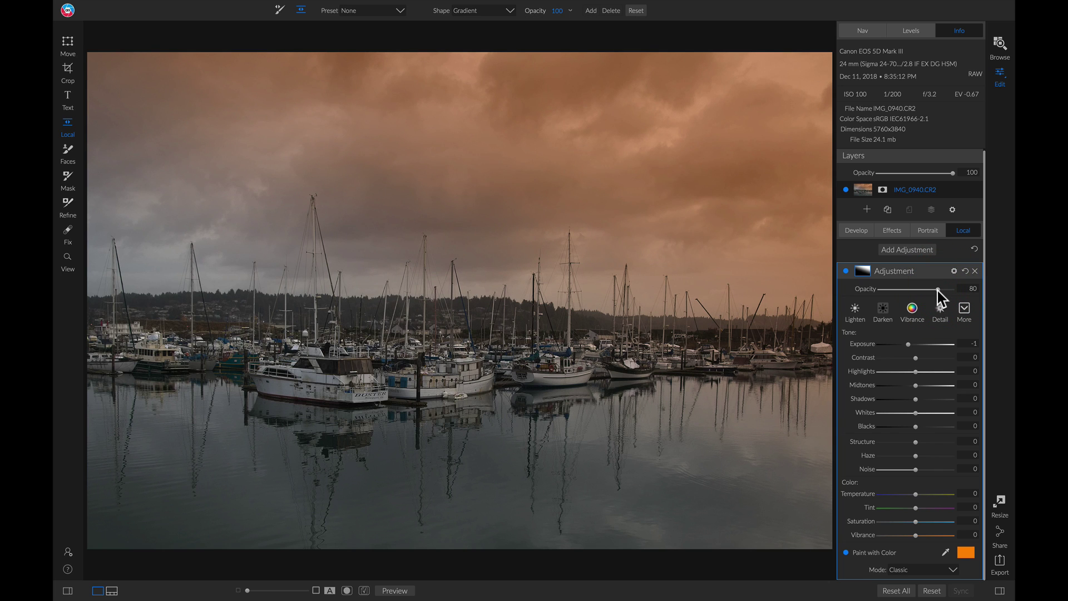
Add a second local adjustment painting orange in Classic mode.
{"action": "mouse_move", "coordinate": [477, 529]}
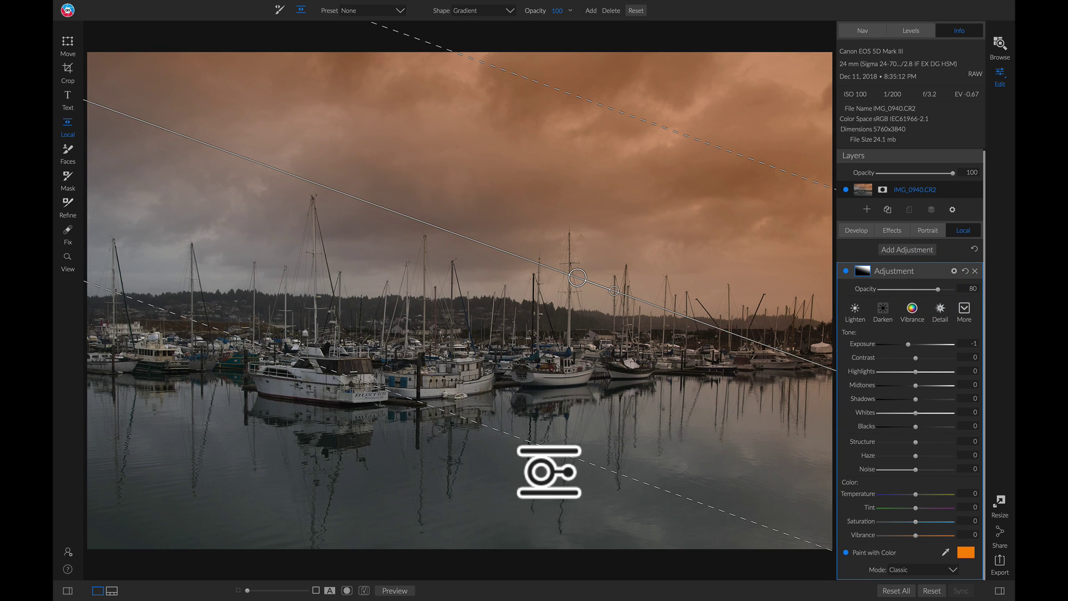
{"action": "left_click", "coordinate": [907, 249]}
{"action": "left_click", "coordinate": [846, 553]}
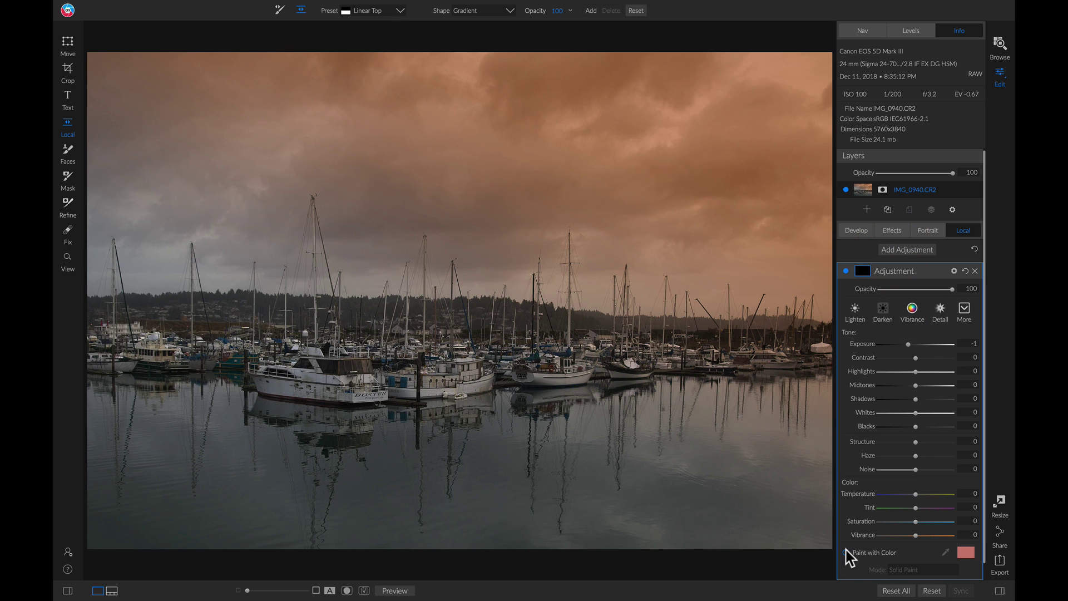
{"action": "left_click", "coordinate": [966, 552]}
{"action": "left_click", "coordinate": [458, 238]}
{"action": "left_click", "coordinate": [355, 177]}
{"action": "left_click", "coordinate": [913, 565]}
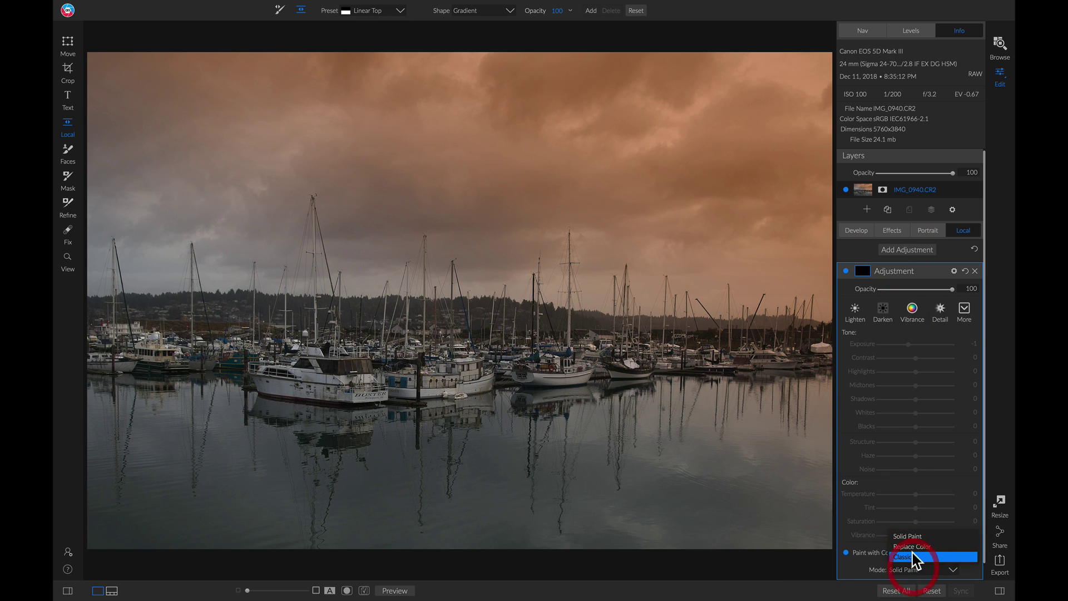
{"action": "left_click", "coordinate": [913, 551]}
Flip the gradient down over the lower-right water and set opacity to 72.
{"action": "left_click_drag", "start_coordinate": [589, 382], "coordinate": [407, 352]}
{"action": "left_click_drag", "start_coordinate": [541, 368], "coordinate": [589, 453]}
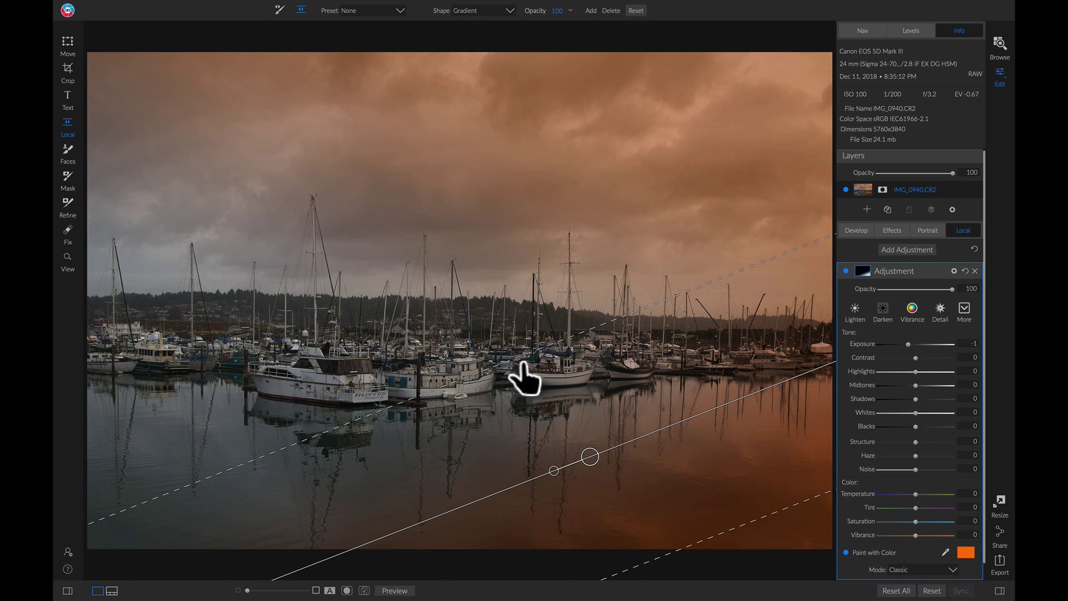
{"action": "left_click_drag", "start_coordinate": [921, 288], "coordinate": [933, 288]}
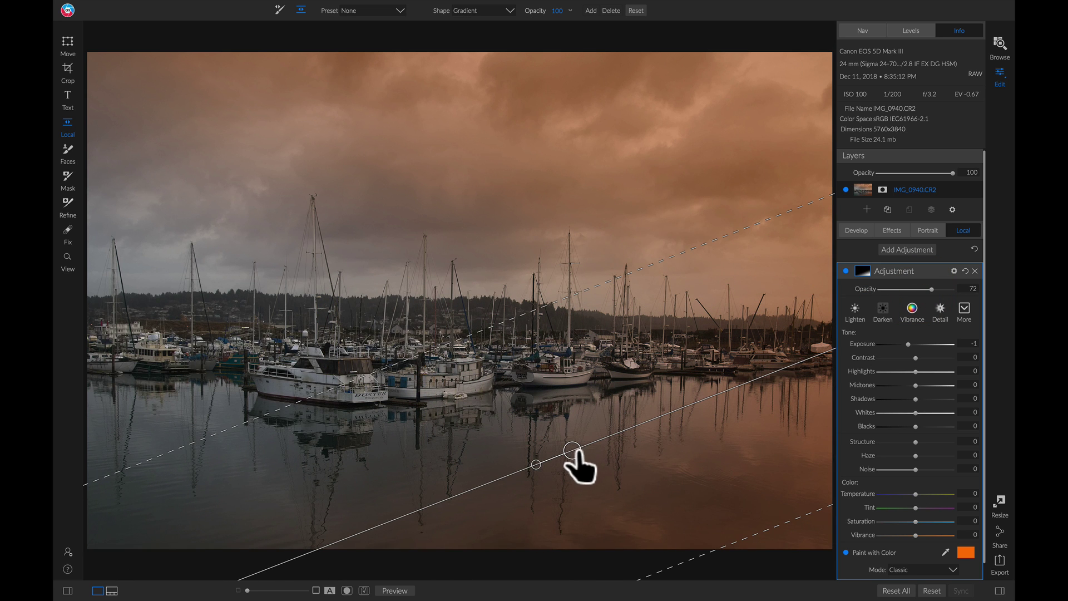
Brush the orange tint off the boats across the harbor using Paint Out.
{"action": "key", "text": "b"}
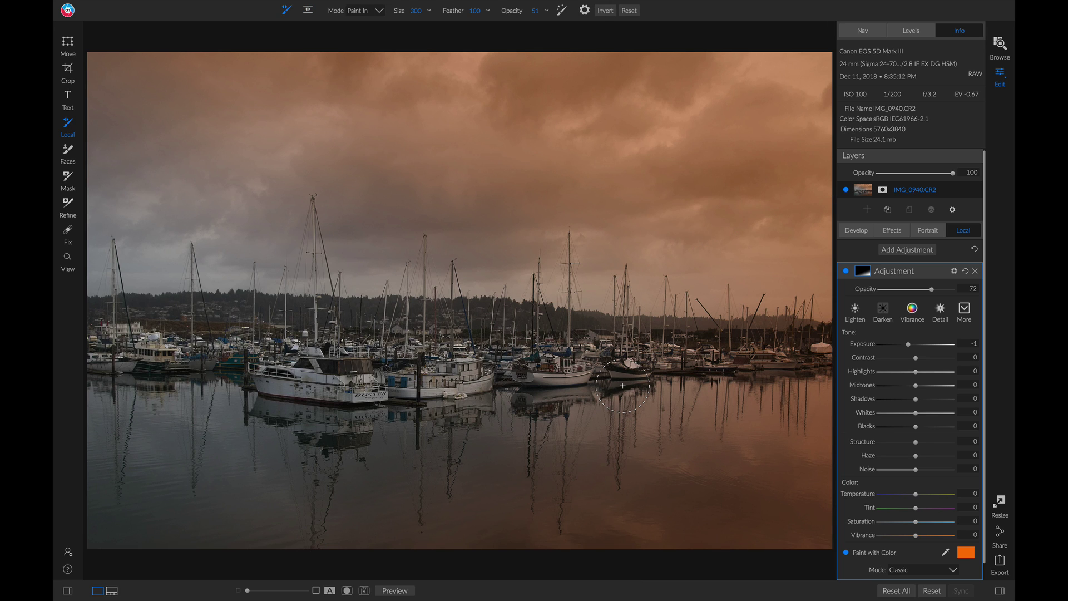
{"action": "key", "text": "alt"}
{"action": "left_click_drag", "start_coordinate": [659, 356], "coordinate": [825, 348]}
{"action": "left_click_drag", "start_coordinate": [662, 351], "coordinate": [840, 347]}
{"action": "left_click_drag", "start_coordinate": [656, 346], "coordinate": [815, 339]}
{"action": "left_click", "coordinate": [514, 353]}
Compare with the original, then lower the water tint's opacity to 67.
{"action": "key", "text": "p"}
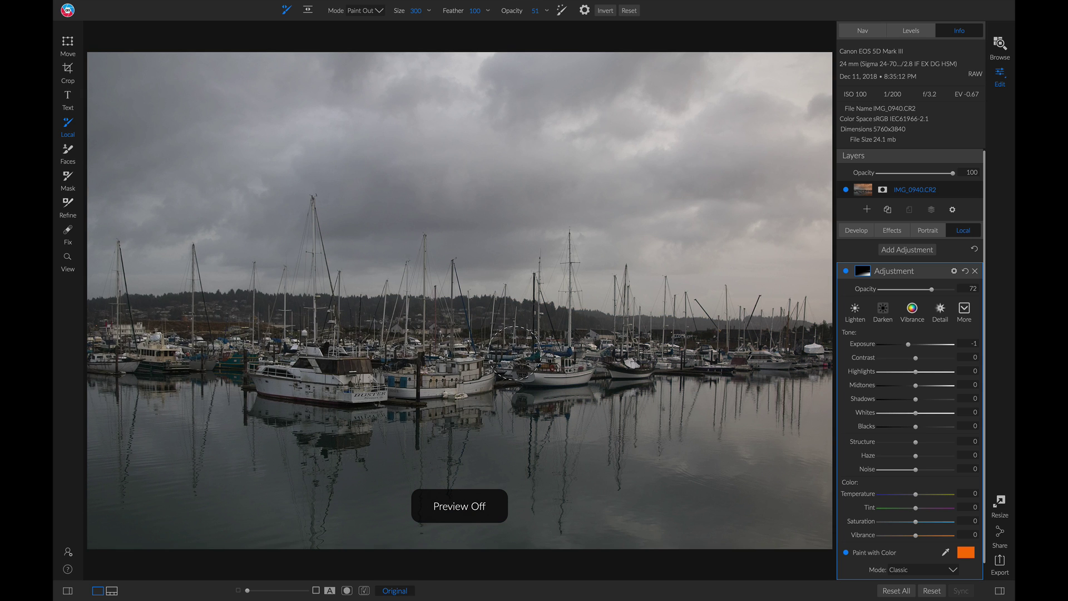
{"action": "key", "text": "p"}
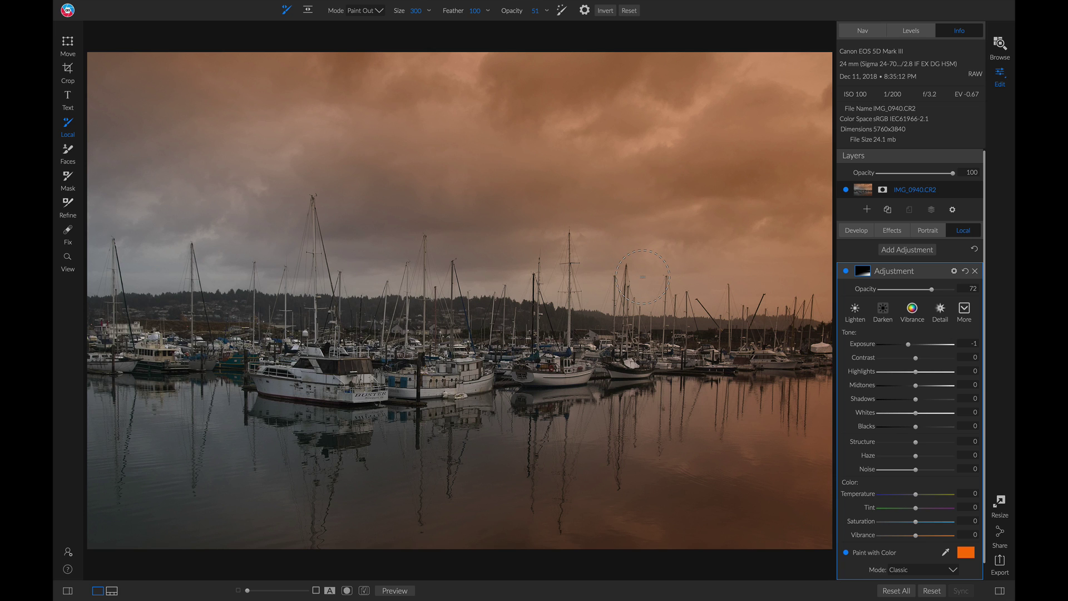
{"action": "mouse_move", "coordinate": [927, 289]}
{"action": "left_mouse_down"}
{"action": "mouse_move", "coordinate": [908, 290]}
{"action": "mouse_move", "coordinate": [927, 290]}
{"action": "left_mouse_up"}
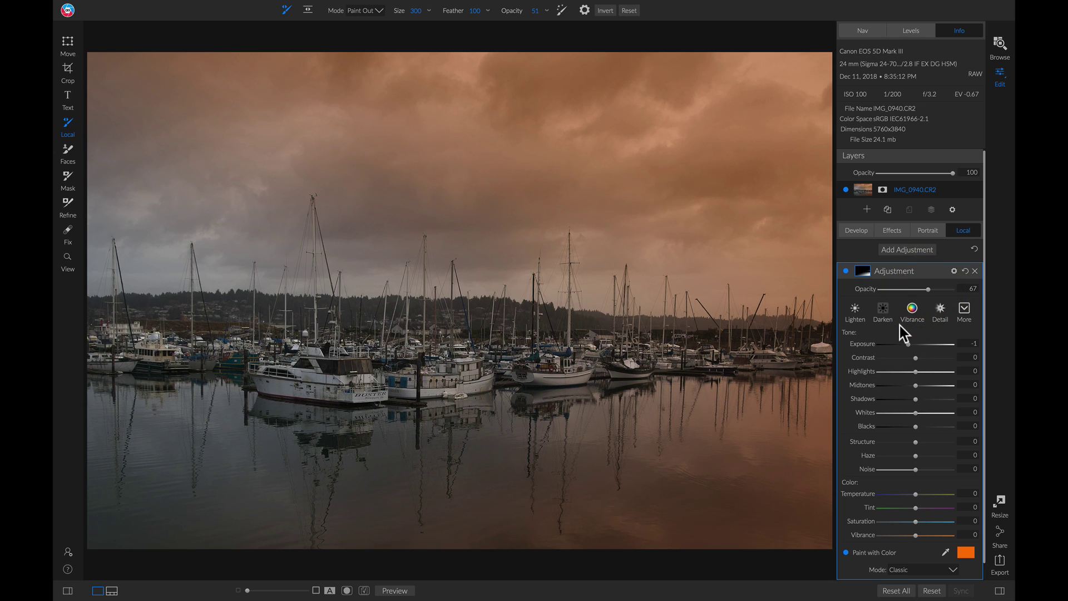